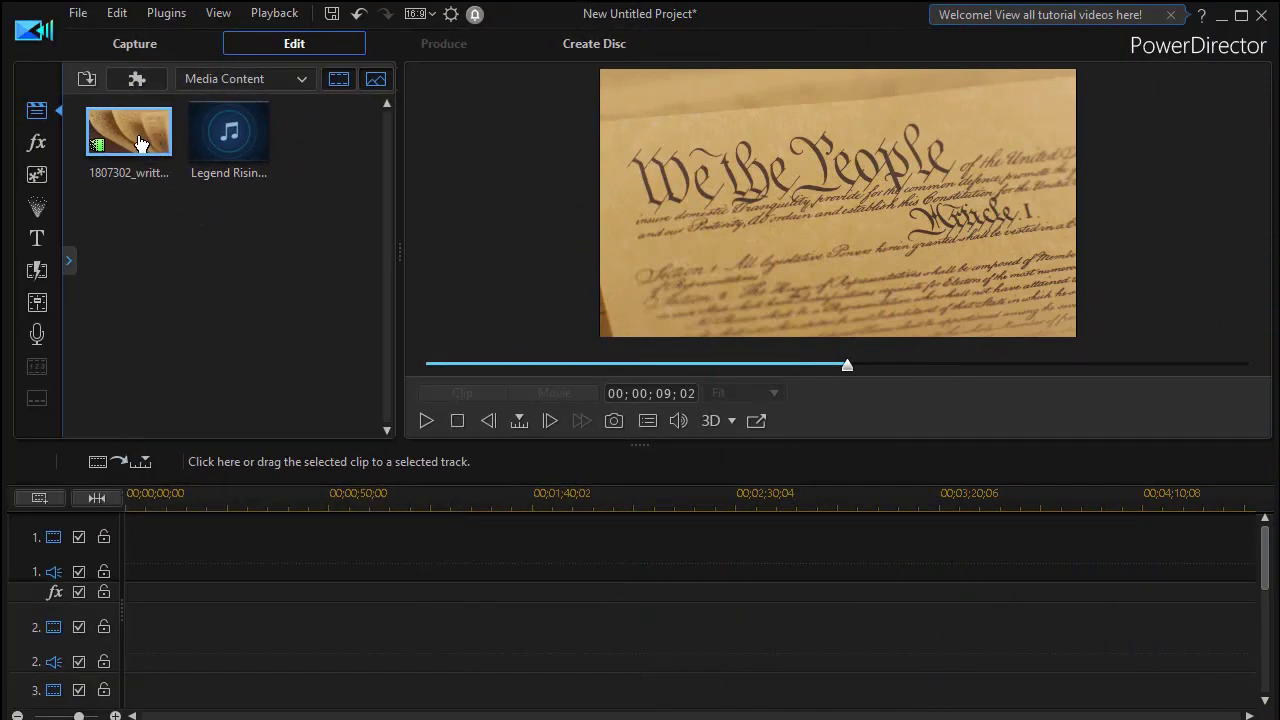
- Place the 1807302 Constitution clip on video tracks 1 and 3, then disable track 1
{"action": "left_click_drag", "start_coordinate": [139, 145], "coordinate": [120, 571]}
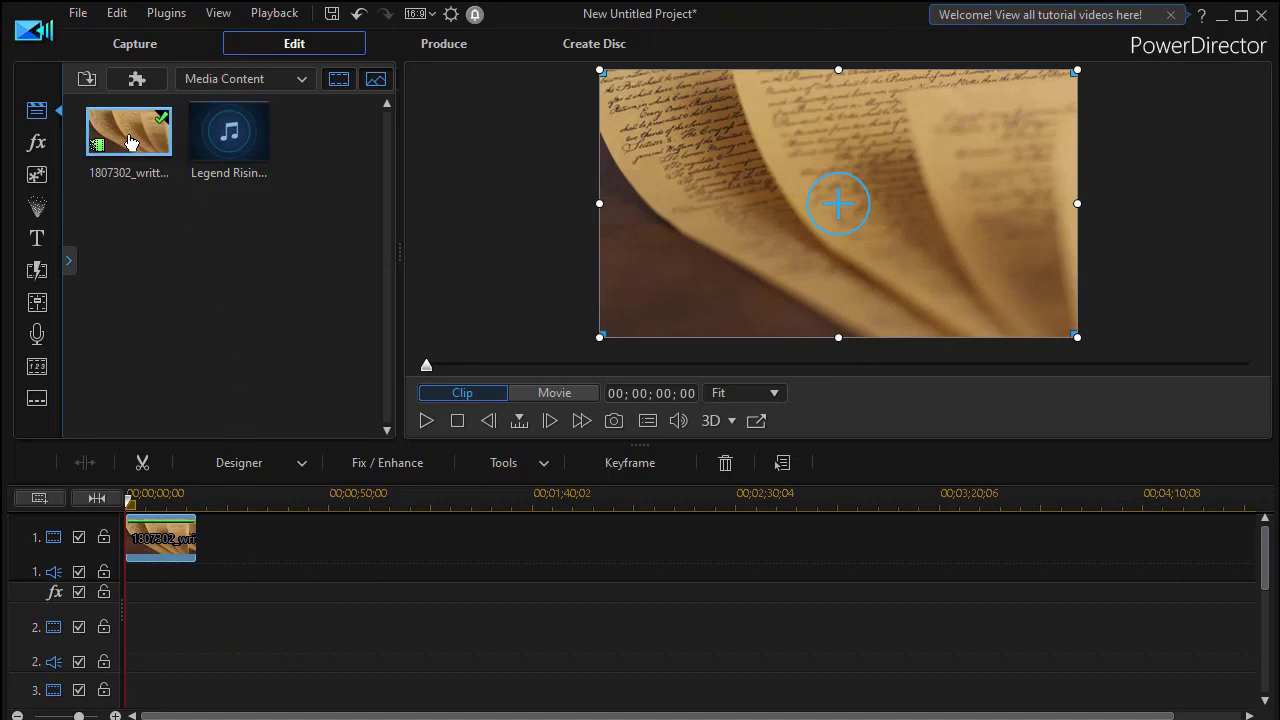
{"action": "left_click_drag", "start_coordinate": [123, 134], "coordinate": [129, 640]}
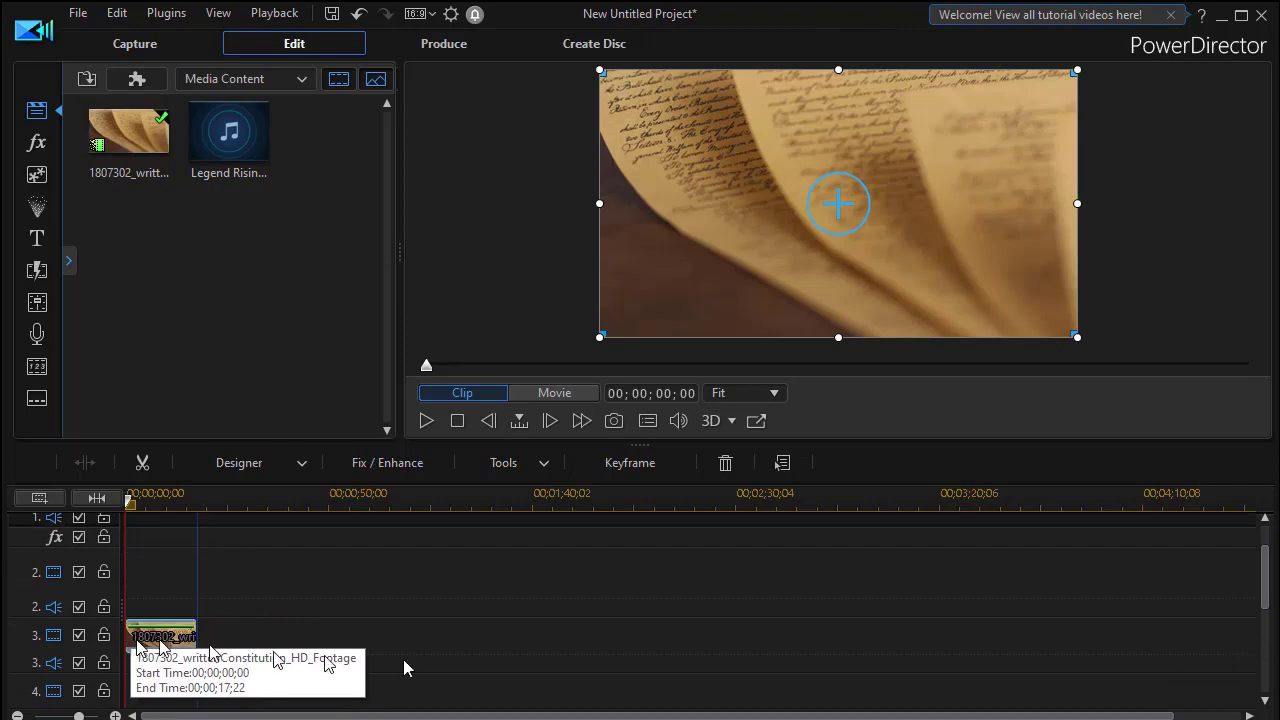
{"action": "scroll", "coordinate": [1265, 585], "scroll_direction": "up", "scroll_amount": 2}
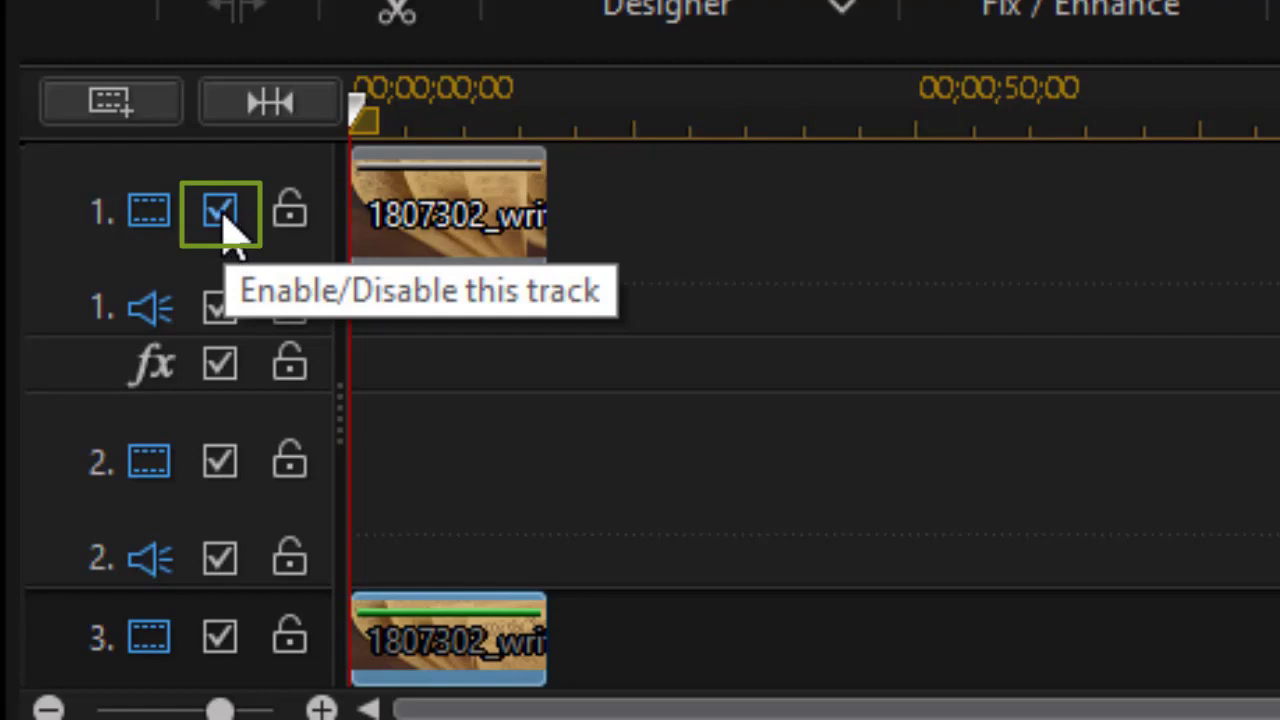
{"action": "left_click", "coordinate": [222, 214]}
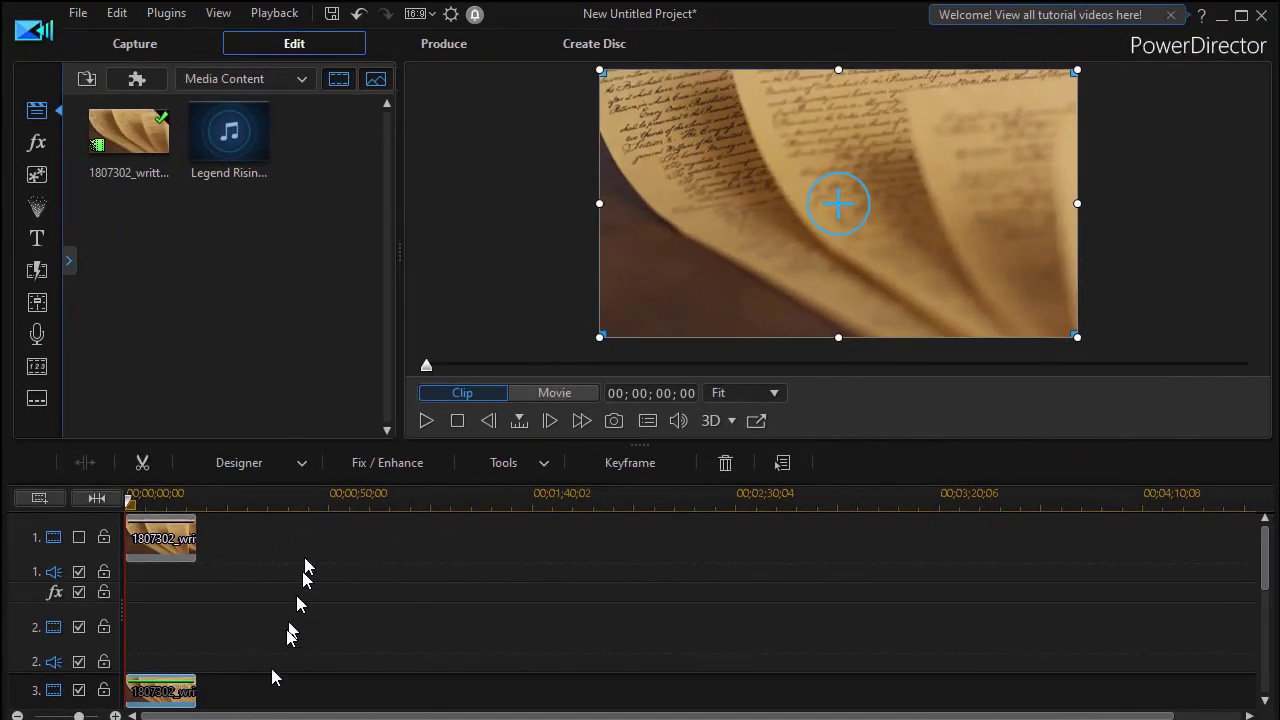
{"action": "scroll", "coordinate": [170, 695], "scroll_direction": "down", "scroll_amount": 1}
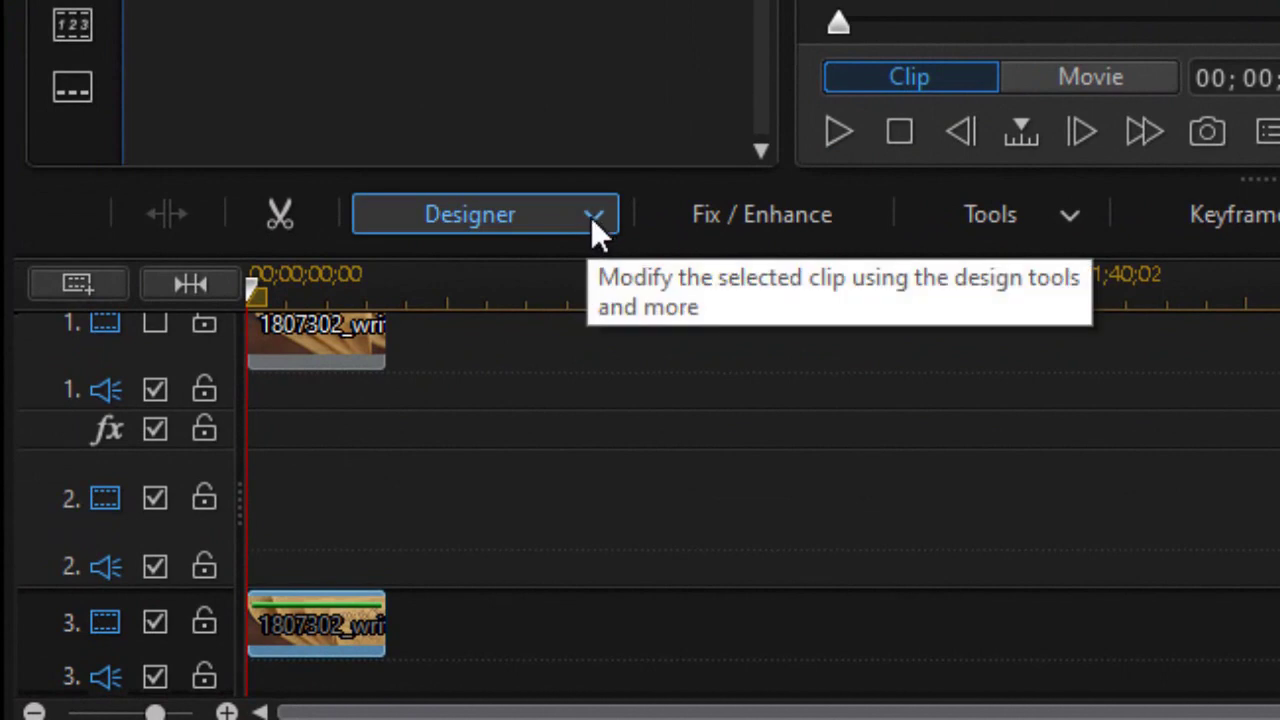
- Open Mask Designer from the Designer dropdown for the track 3 Constitution clip
{"action": "left_click", "coordinate": [591, 217]}
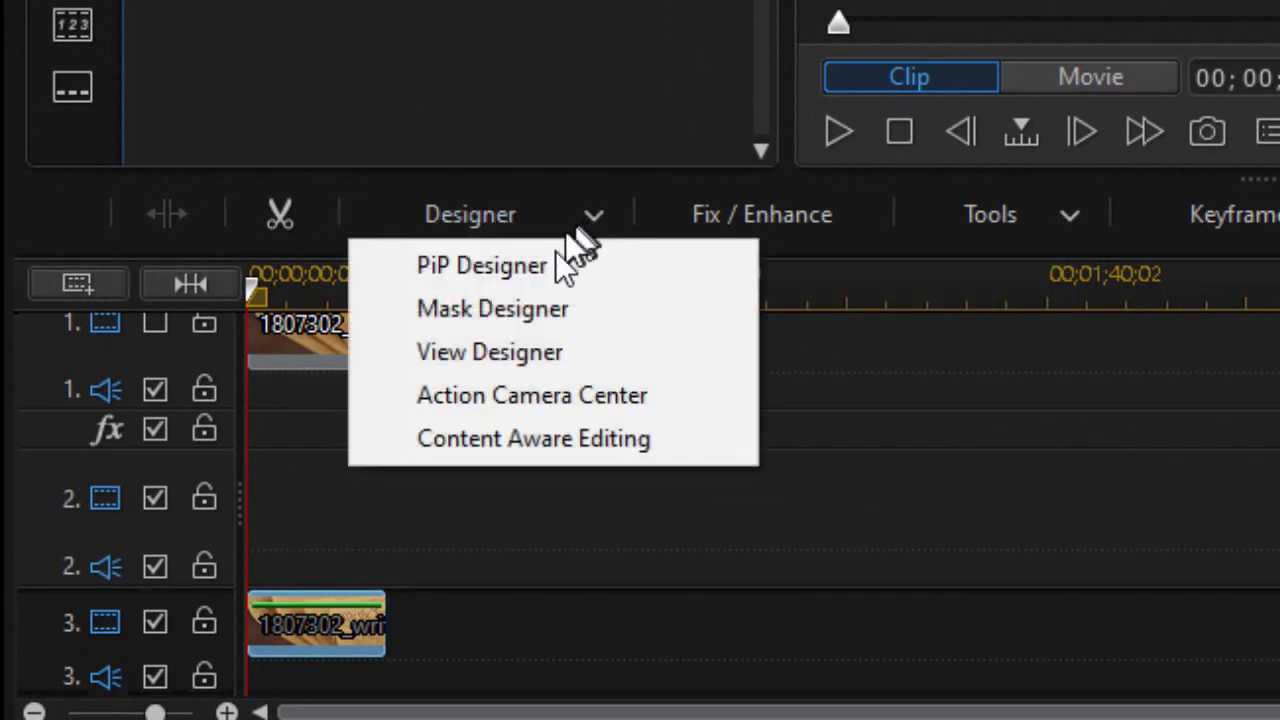
{"action": "left_click", "coordinate": [533, 309]}
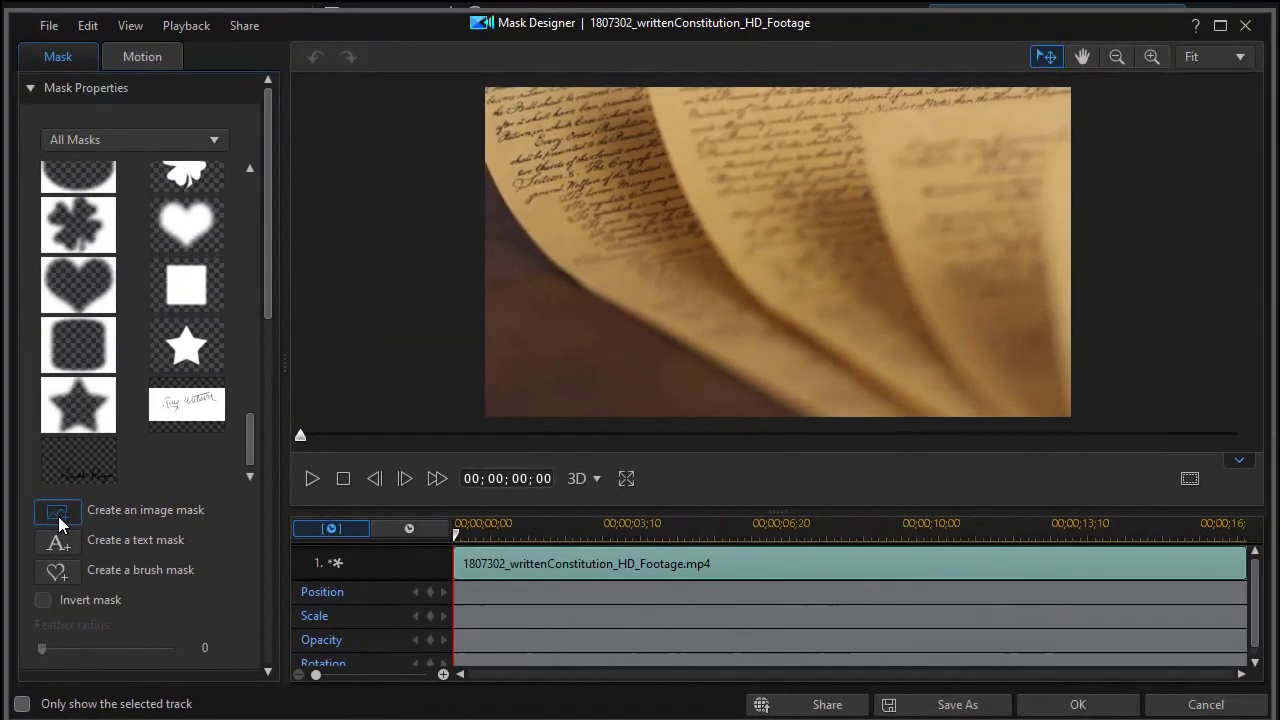
- Create an image mask from signature.png using its alpha channel, invert it, and apply
{"action": "left_click", "coordinate": [188, 95]}
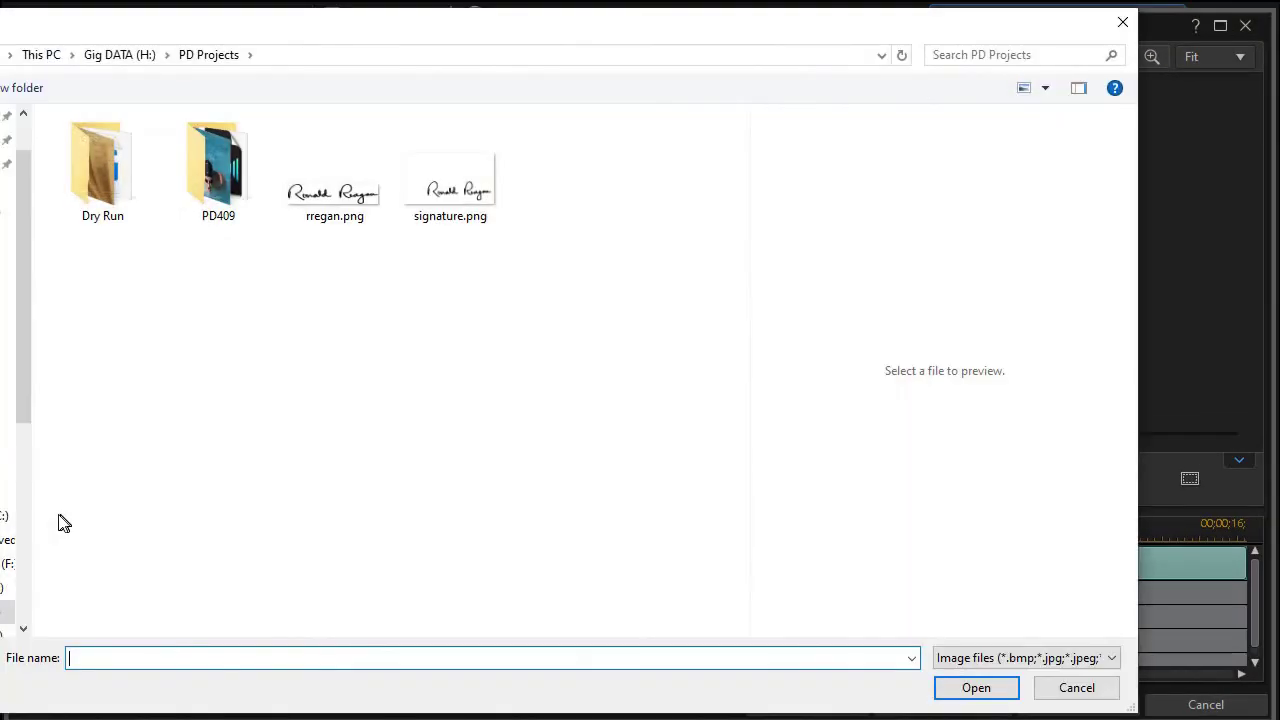
{"action": "left_click", "coordinate": [449, 186]}
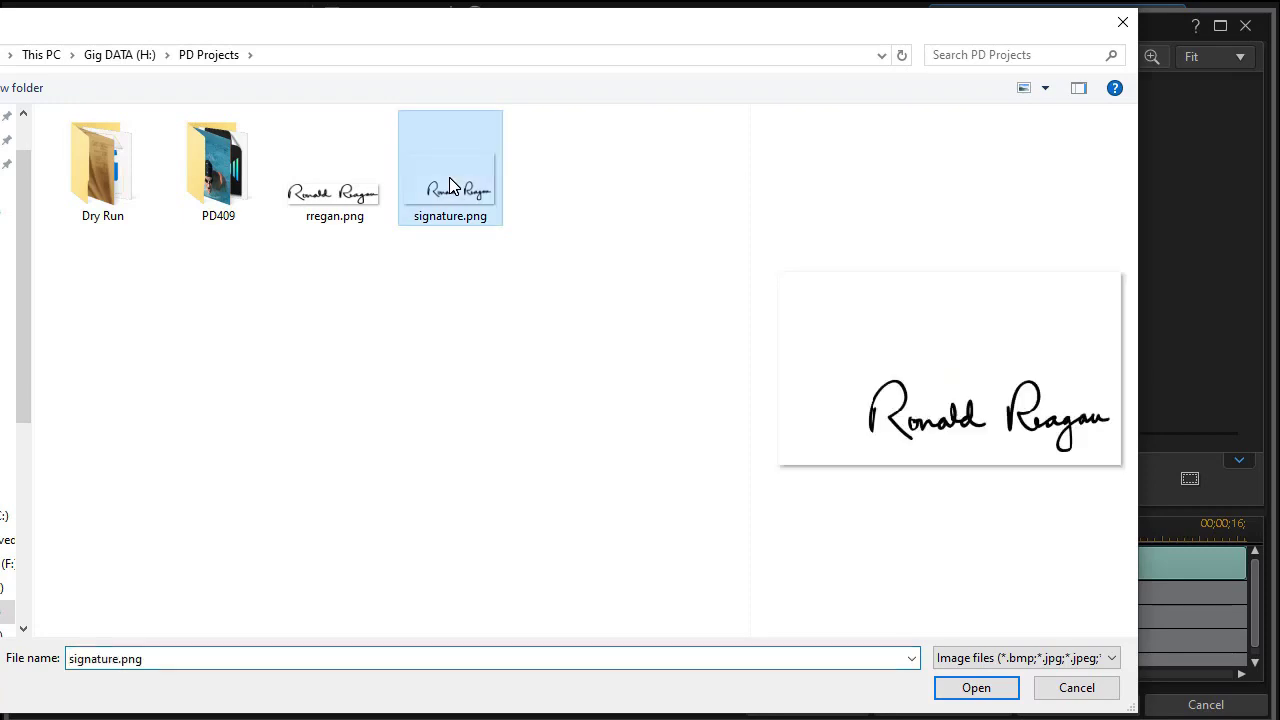
{"action": "left_click", "coordinate": [976, 687]}
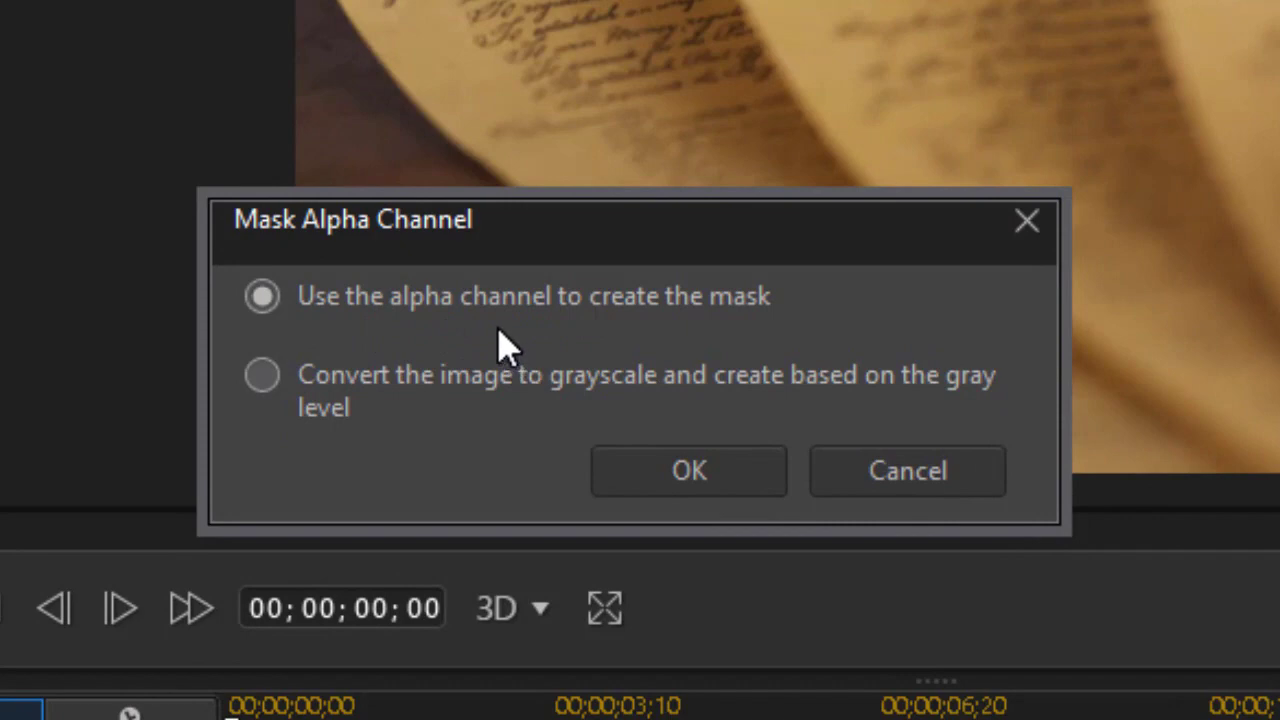
{"action": "left_click", "coordinate": [730, 485]}
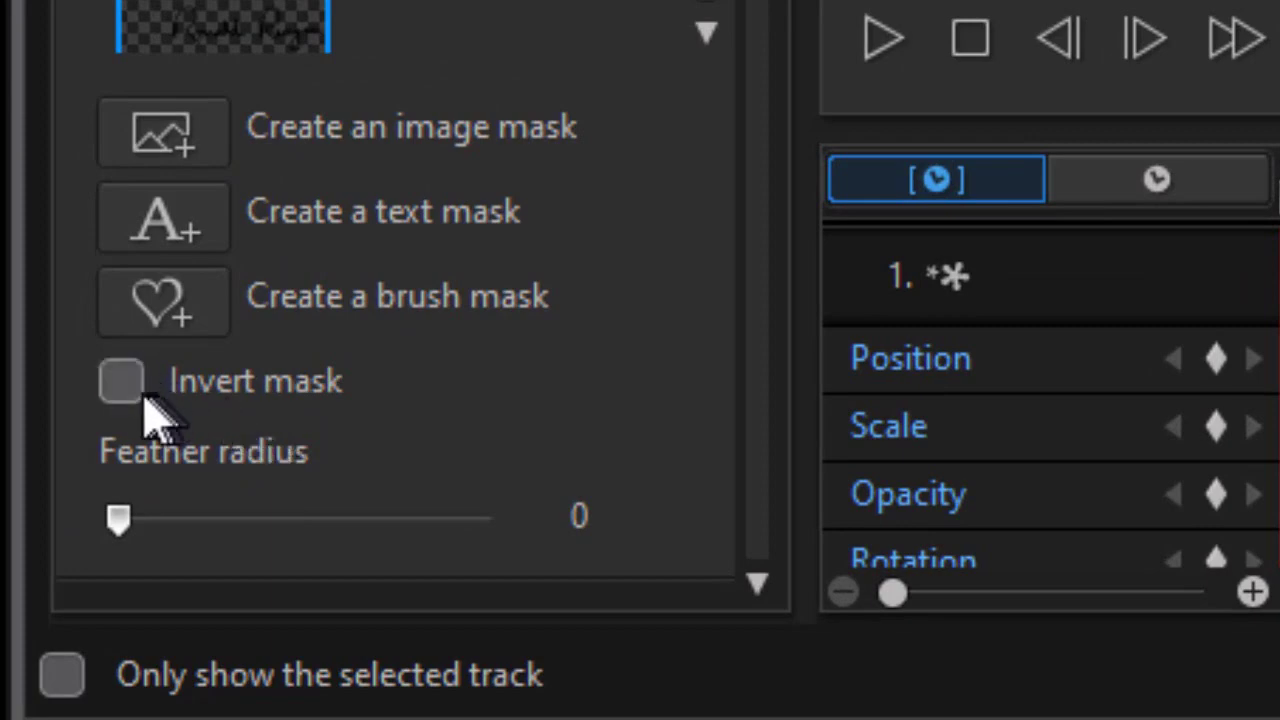
{"action": "left_click", "coordinate": [122, 383]}
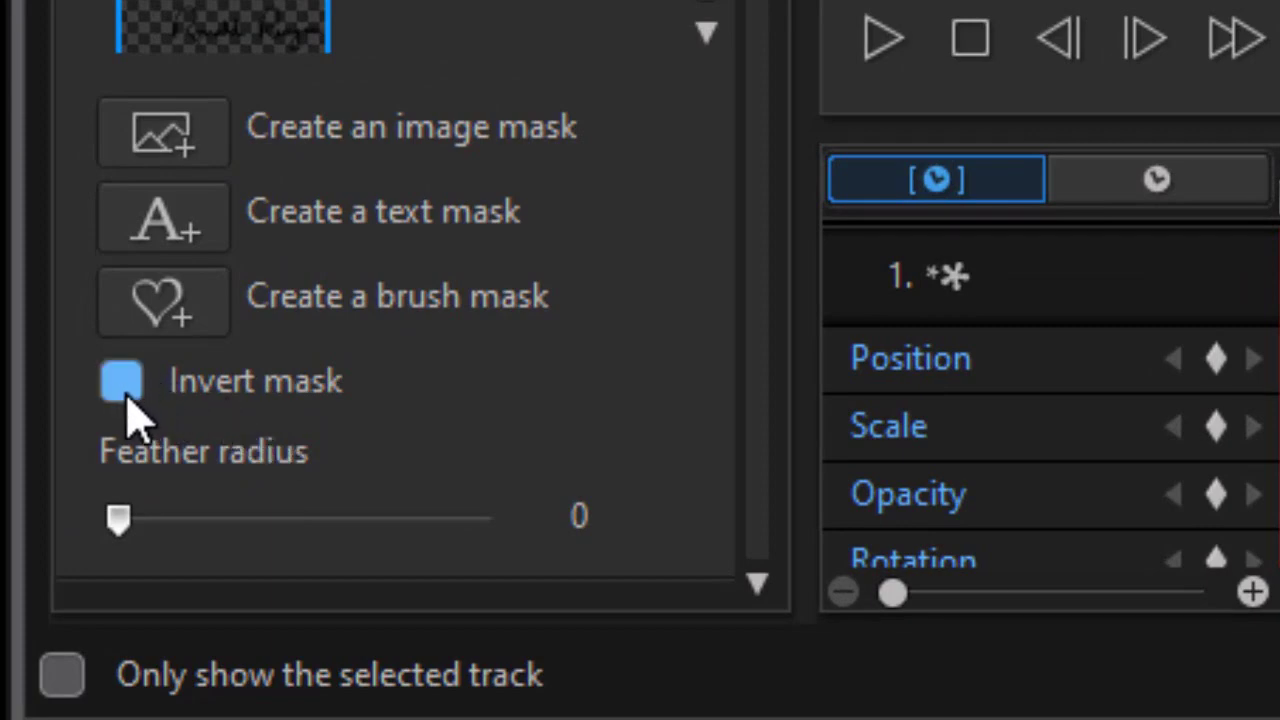
{"action": "left_click", "coordinate": [126, 394]}
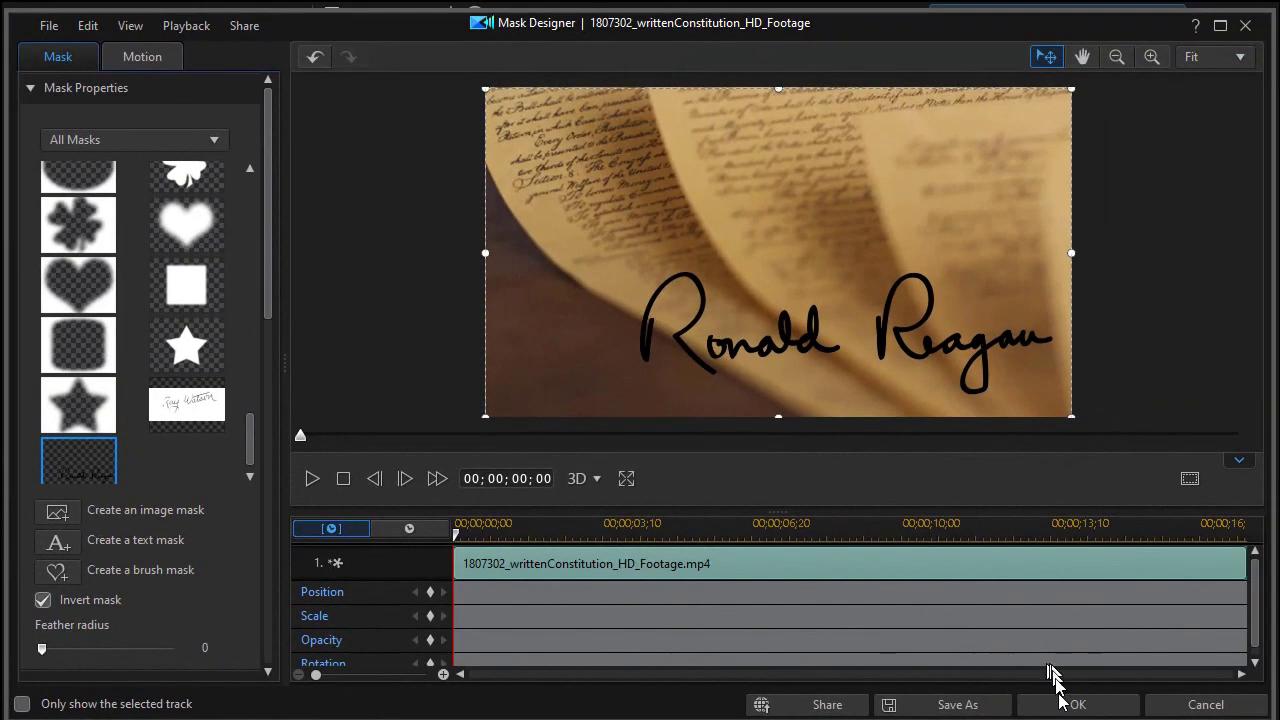
{"action": "left_click", "coordinate": [1066, 706]}
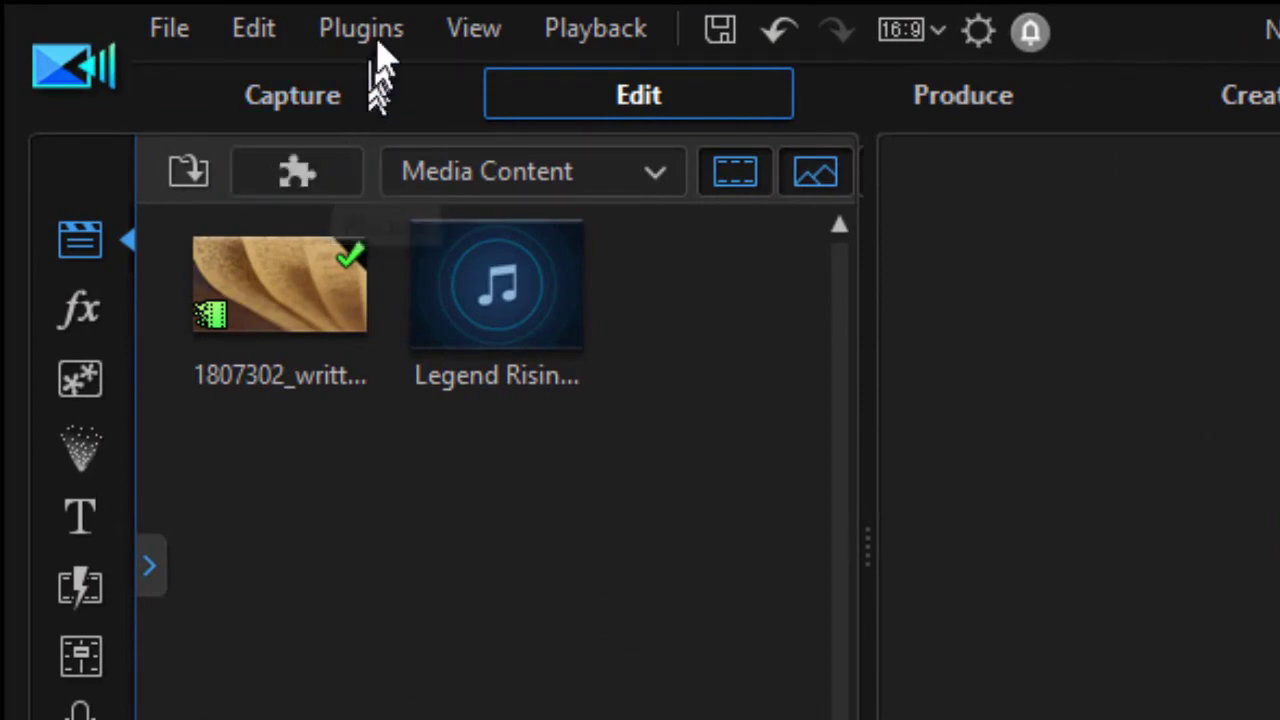
- Launch Paint Designer from the Plugins menu
{"action": "left_click", "coordinate": [299, 172]}
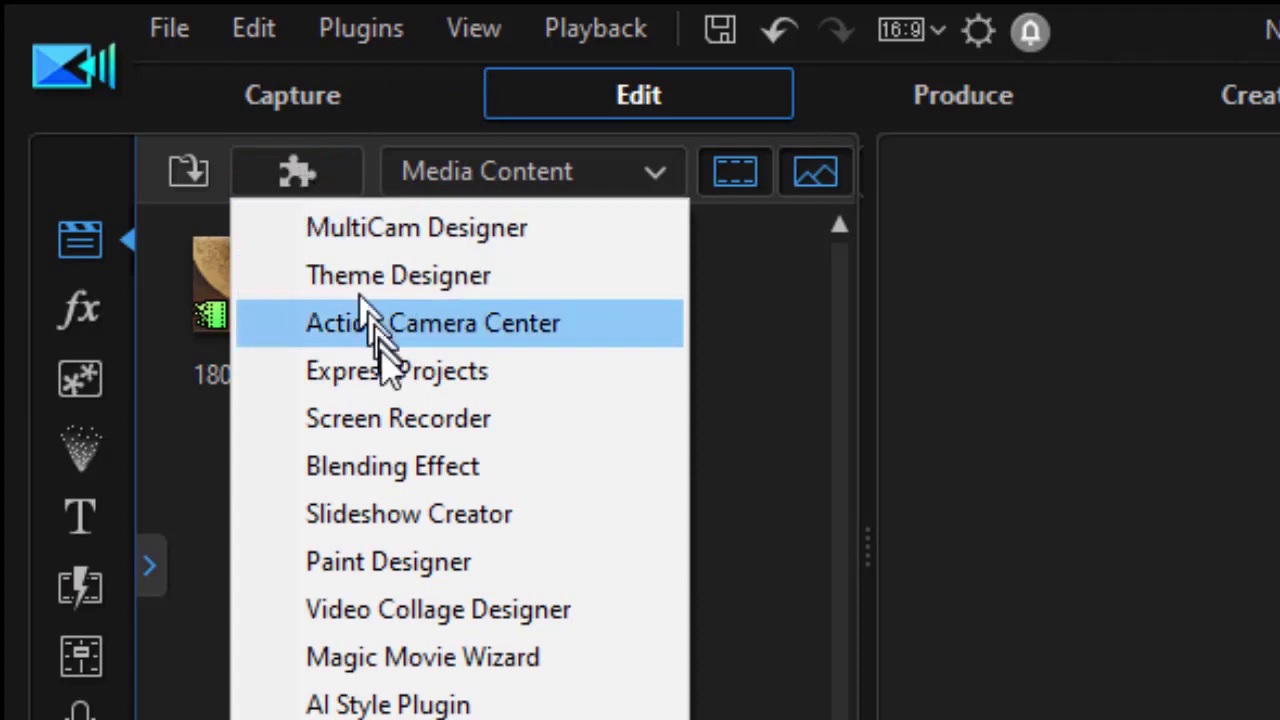
{"action": "left_click", "coordinate": [404, 562]}
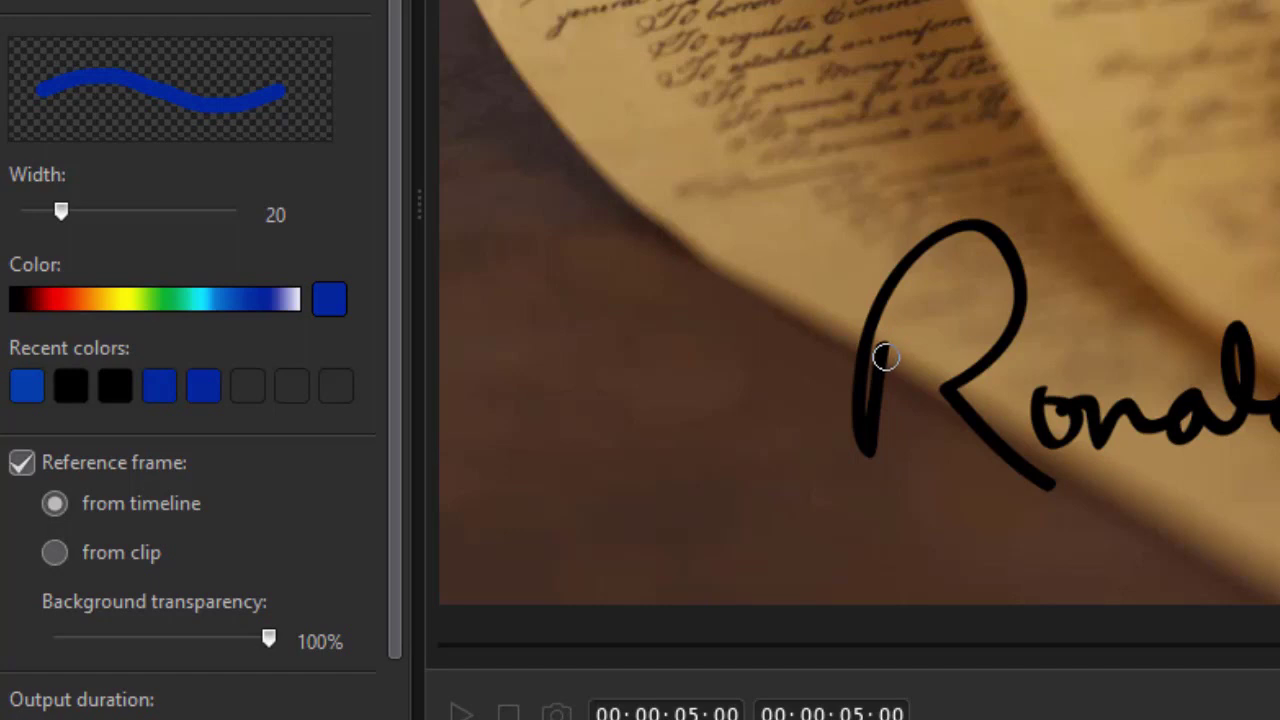
- Trace the Ronald Reagan signature letter by letter with the width-20 blue pen
{"action": "left_click_drag", "start_coordinate": [887, 354], "coordinate": [885, 346]}
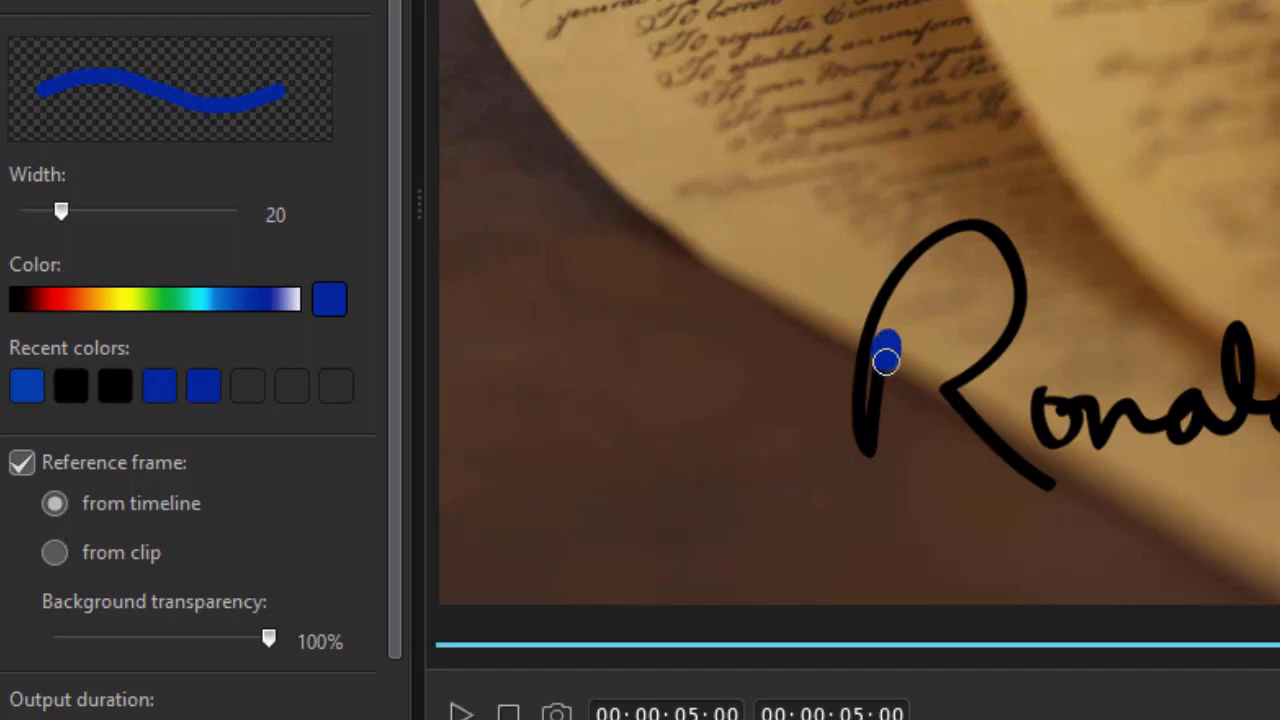
{"action": "mouse_move", "coordinate": [883, 388]}
{"action": "left_mouse_down"}
{"action": "mouse_move", "coordinate": [868, 451]}
{"action": "mouse_move", "coordinate": [853, 415]}
{"action": "mouse_move", "coordinate": [868, 303]}
{"action": "mouse_move", "coordinate": [922, 249]}
{"action": "mouse_move", "coordinate": [985, 222]}
{"action": "mouse_move", "coordinate": [1023, 297]}
{"action": "mouse_move", "coordinate": [1010, 337]}
{"action": "mouse_move", "coordinate": [951, 405]}
{"action": "mouse_move", "coordinate": [942, 397]}
{"action": "mouse_move", "coordinate": [1042, 481]}
{"action": "left_mouse_up"}
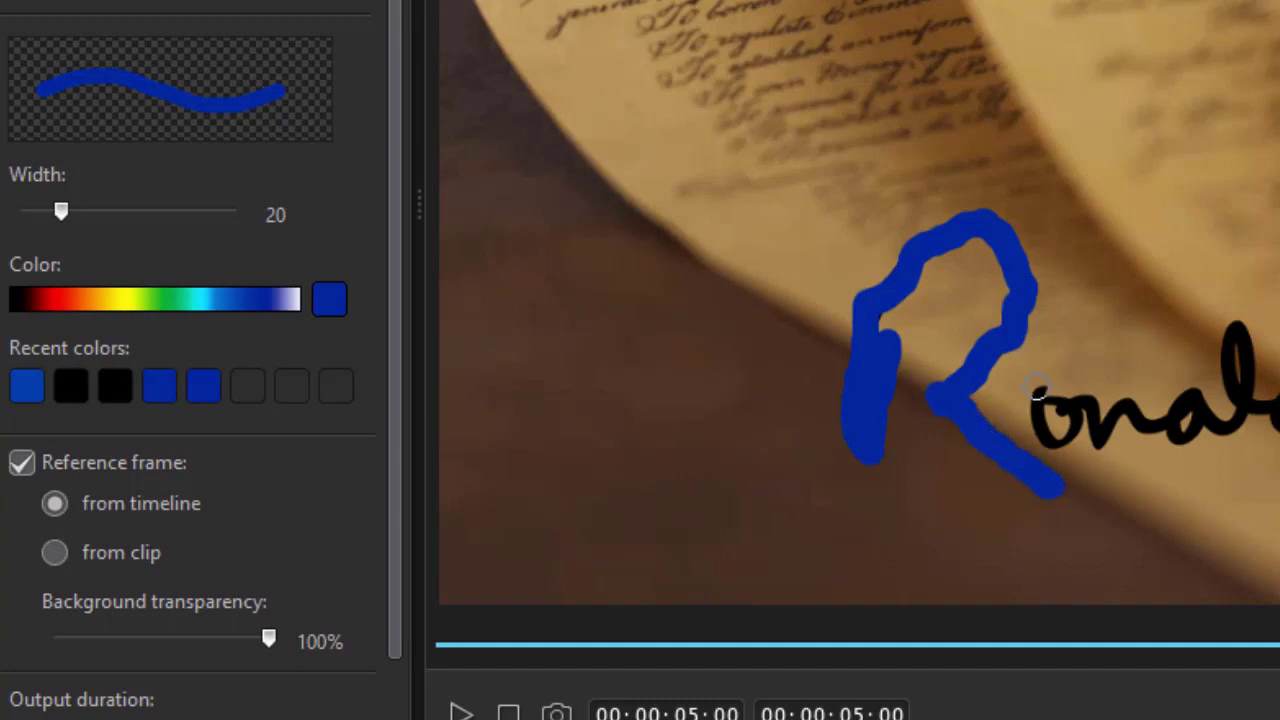
{"action": "mouse_move", "coordinate": [1043, 400]}
{"action": "left_mouse_down"}
{"action": "mouse_move", "coordinate": [1047, 437]}
{"action": "mouse_move", "coordinate": [1065, 442]}
{"action": "mouse_move", "coordinate": [1064, 408]}
{"action": "mouse_move", "coordinate": [1080, 403]}
{"action": "mouse_move", "coordinate": [1101, 403]}
{"action": "mouse_move", "coordinate": [1097, 429]}
{"action": "mouse_move", "coordinate": [1121, 408]}
{"action": "mouse_move", "coordinate": [1150, 428]}
{"action": "left_mouse_up"}
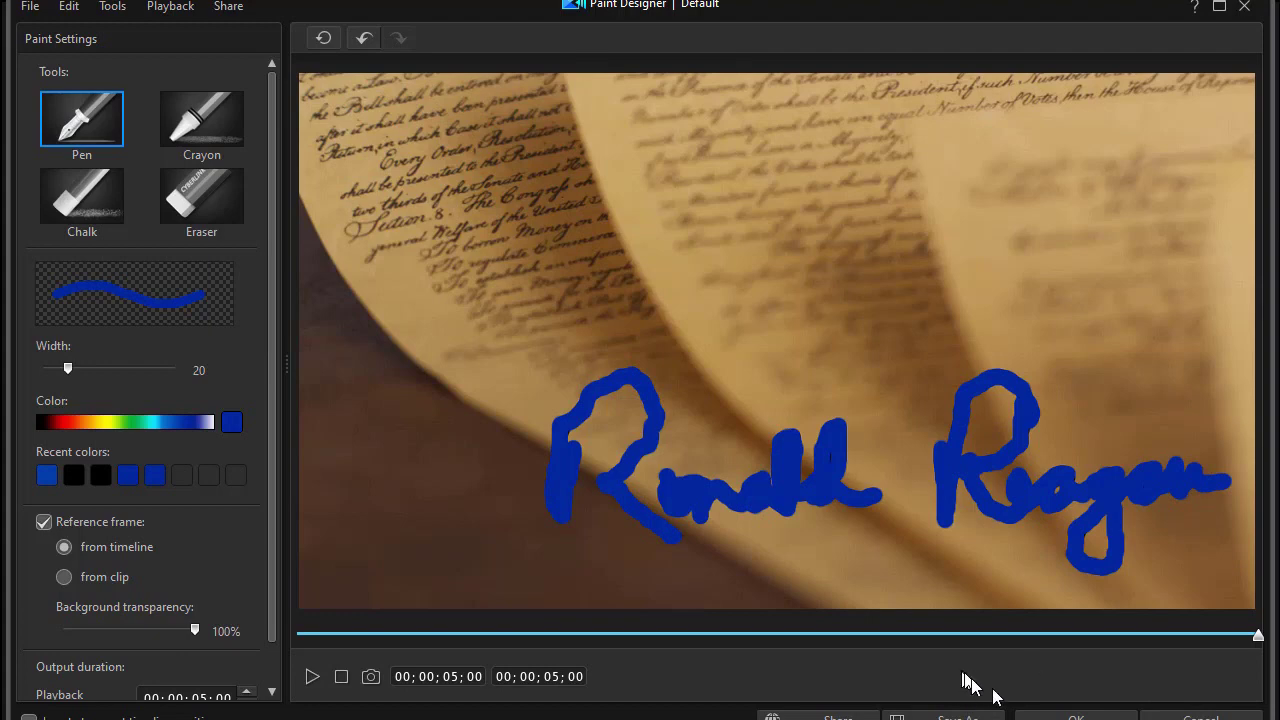
- Finish the drawing and save it as a template named 'rr'
{"action": "left_click", "coordinate": [1088, 716]}
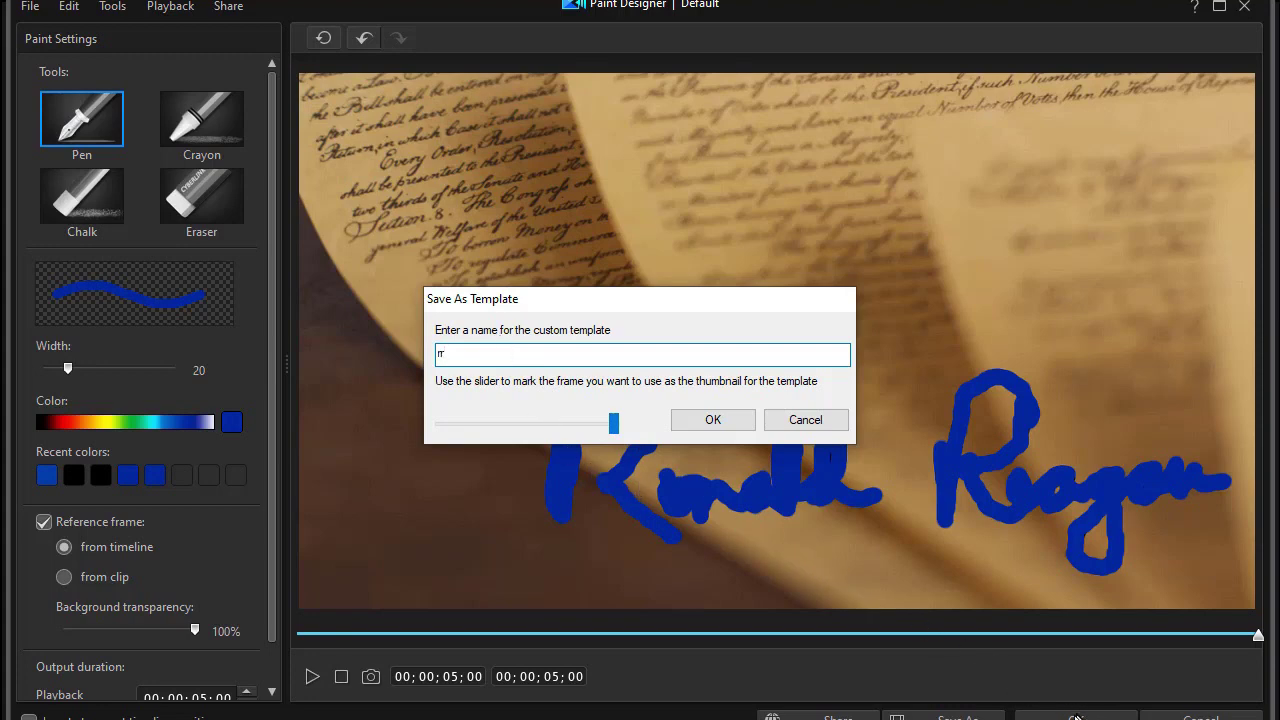
{"action": "left_click", "coordinate": [713, 420]}
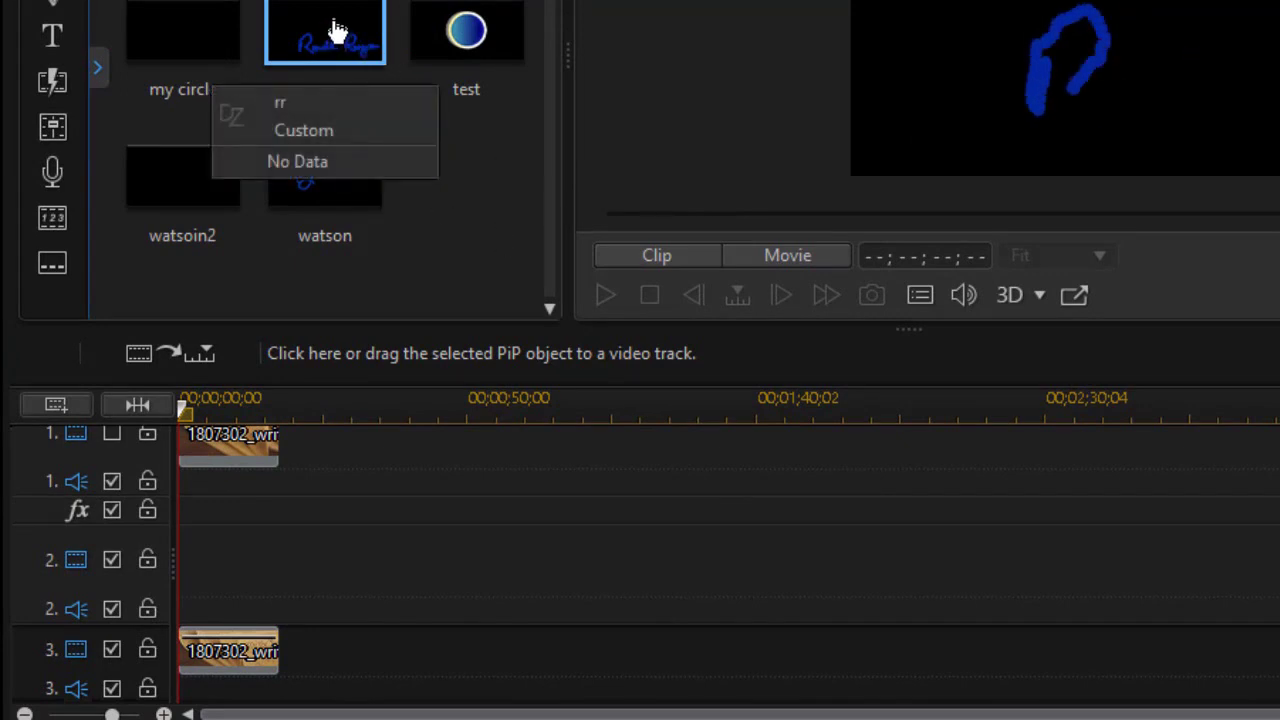
- Put the rr template at 00:00:00:00 on track 2, re-enable track 1, and enlarge the preview
{"action": "left_click_drag", "start_coordinate": [335, 30], "coordinate": [178, 578]}
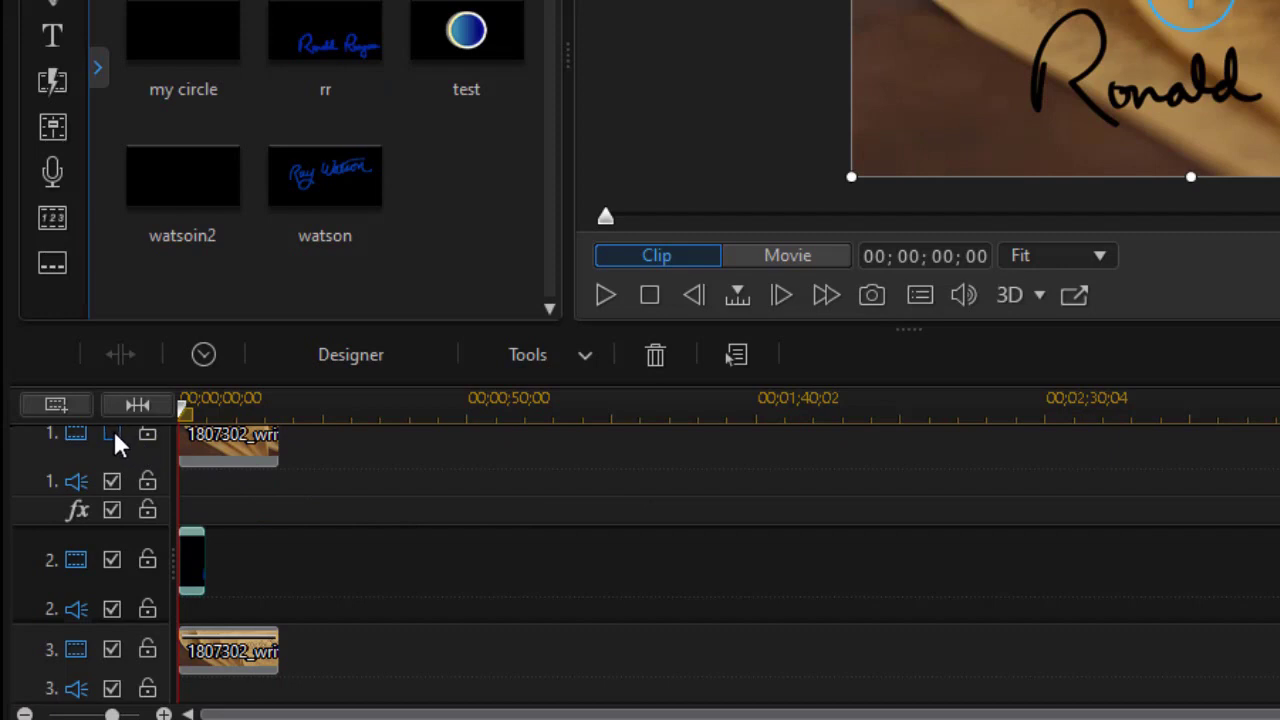
{"action": "left_click", "coordinate": [112, 434]}
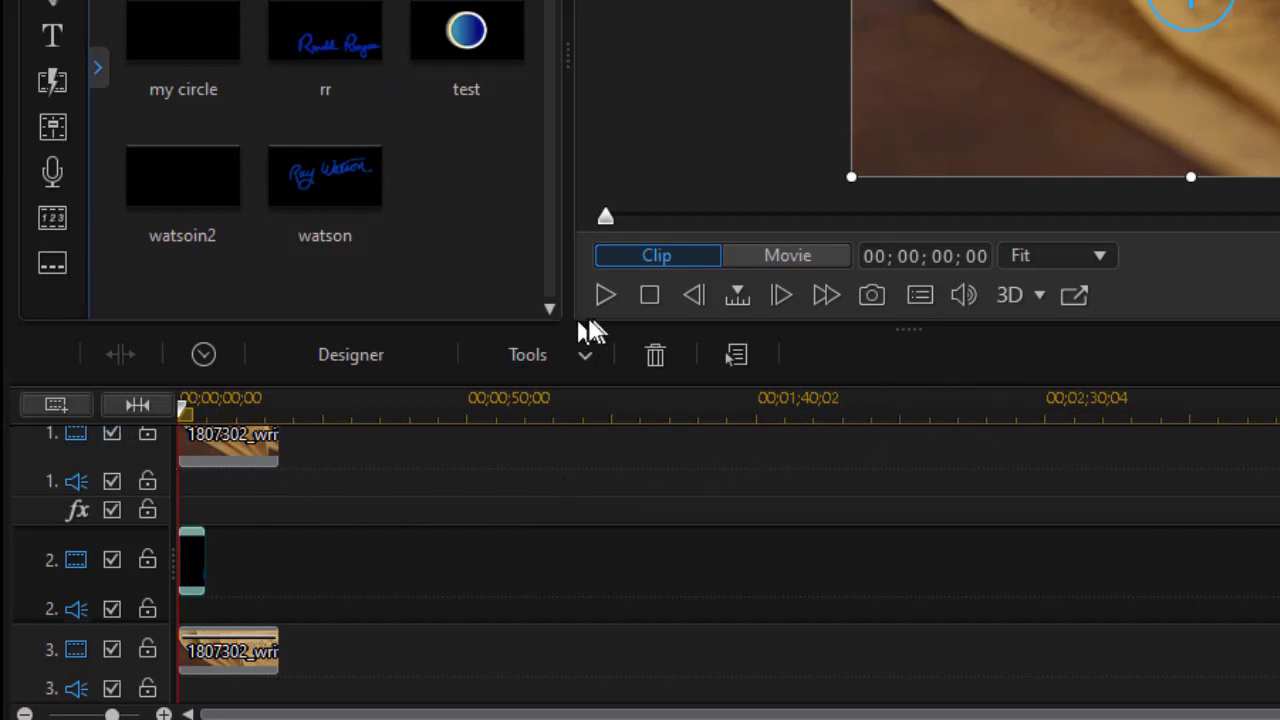
{"action": "left_click_drag", "start_coordinate": [914, 330], "coordinate": [854, 531]}
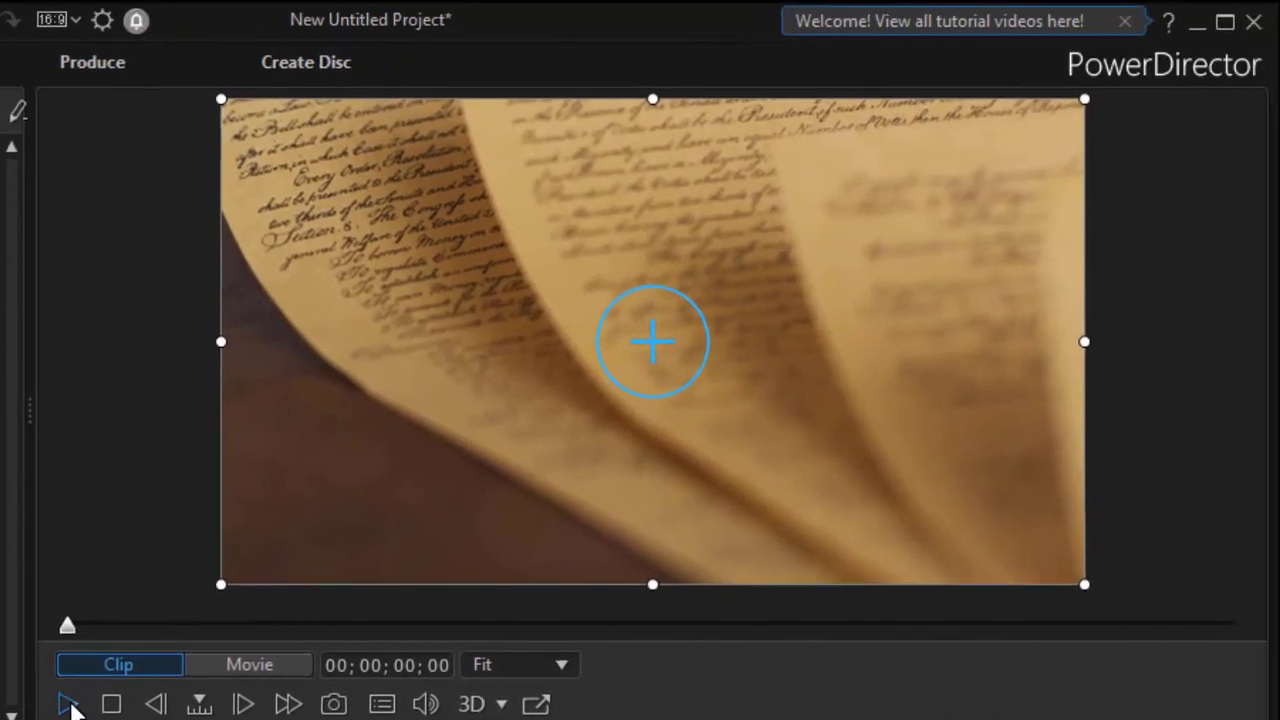
- Play the whole movie, scrubbing to where the signature appears, then stop playback
{"action": "left_click", "coordinate": [603, 400]}
{"action": "left_click", "coordinate": [68, 705]}
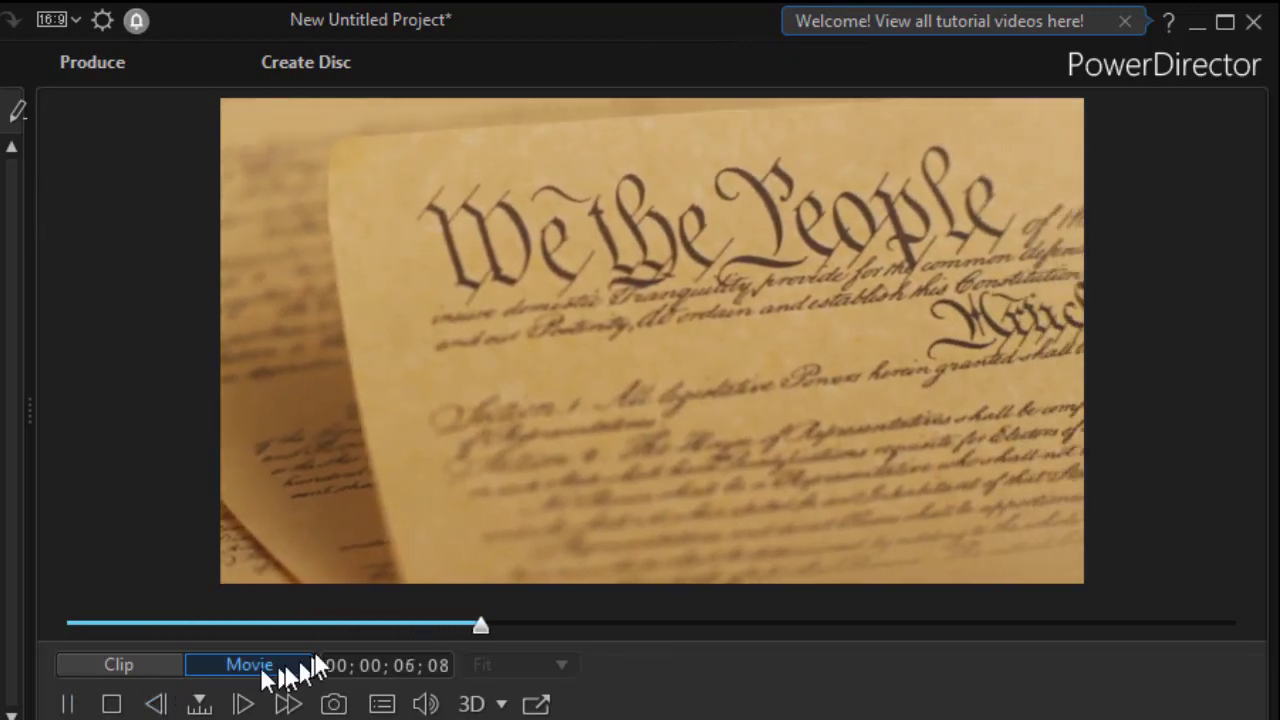
{"action": "left_click", "coordinate": [257, 625]}
{"action": "left_click_drag", "start_coordinate": [257, 625], "coordinate": [336, 628]}
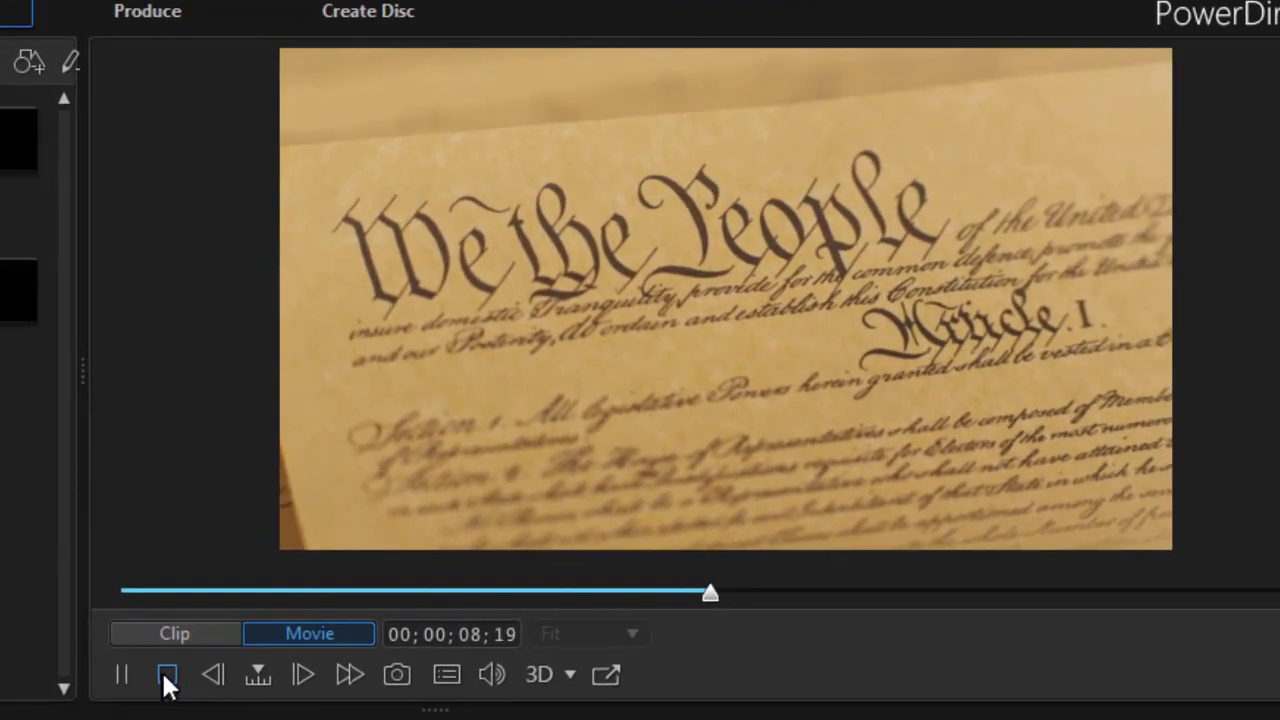
{"action": "left_click", "coordinate": [111, 704]}
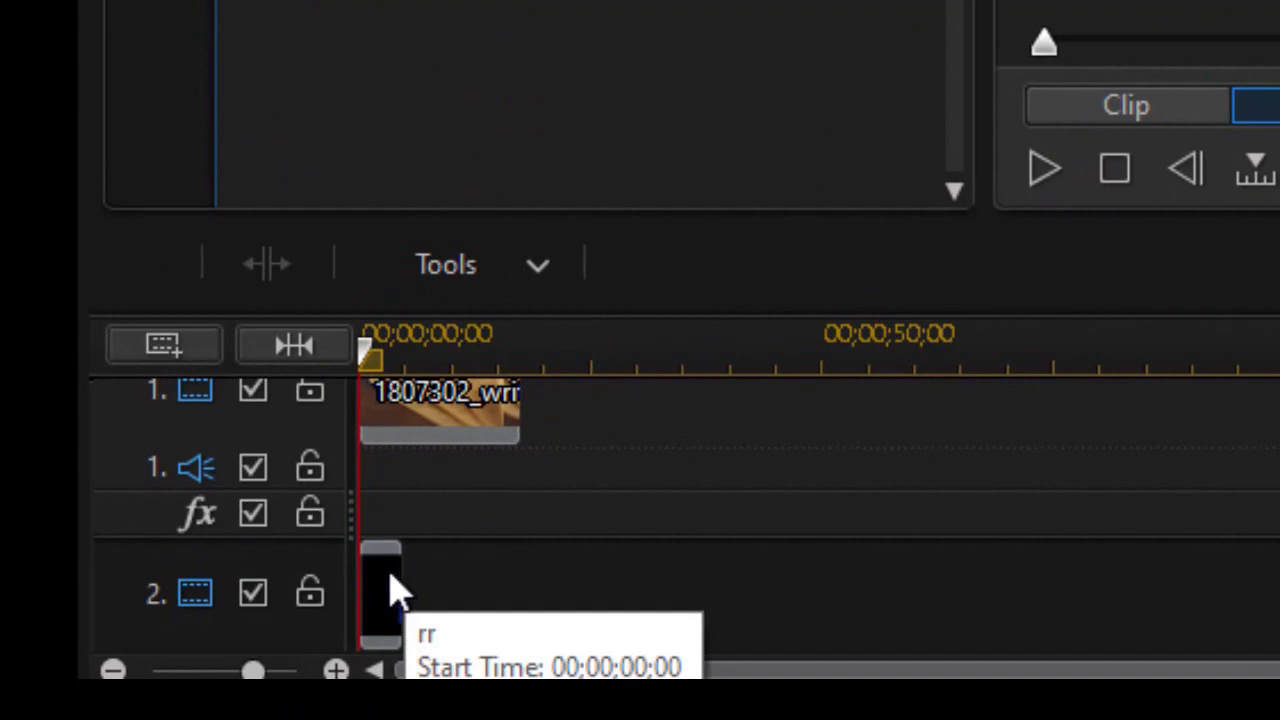
- Set the rr drawing's output duration to 00;00;06;00 playback and 00;00;10;00 freeze
{"action": "left_click", "coordinate": [397, 600]}
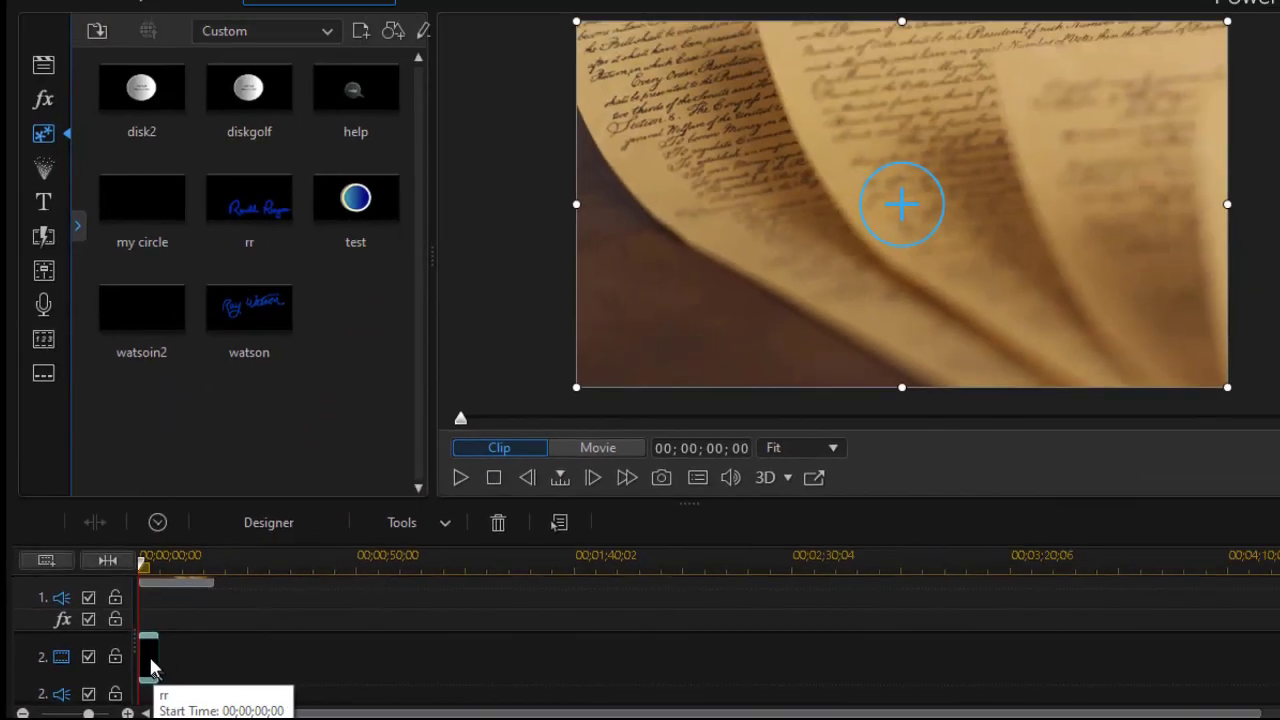
{"action": "double_click", "coordinate": [390, 580]}
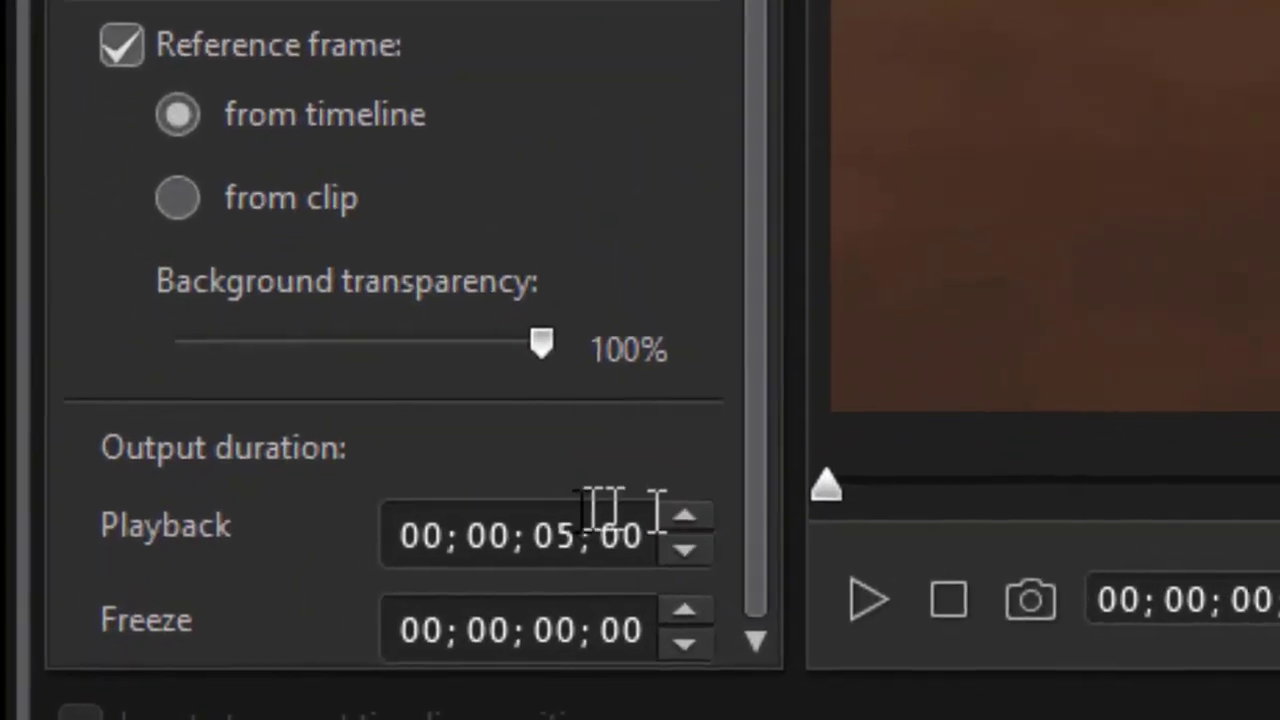
{"action": "left_click", "coordinate": [562, 528]}
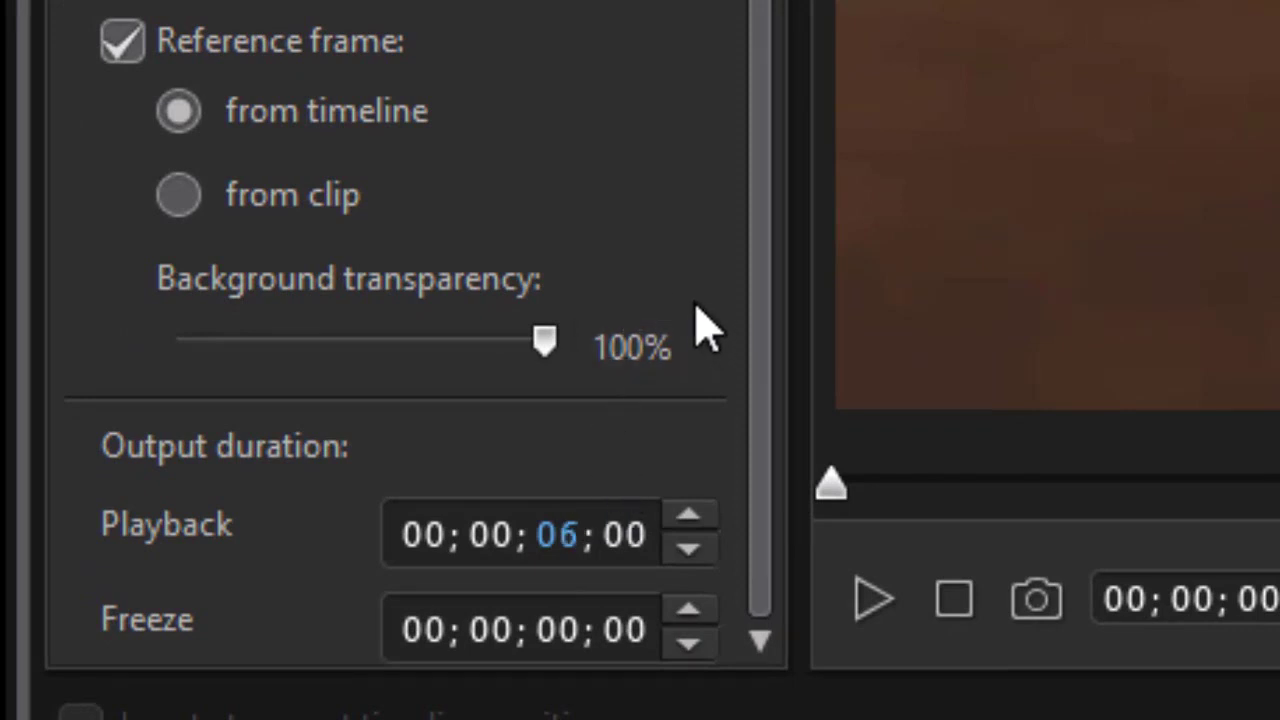
{"action": "left_click", "coordinate": [562, 628]}
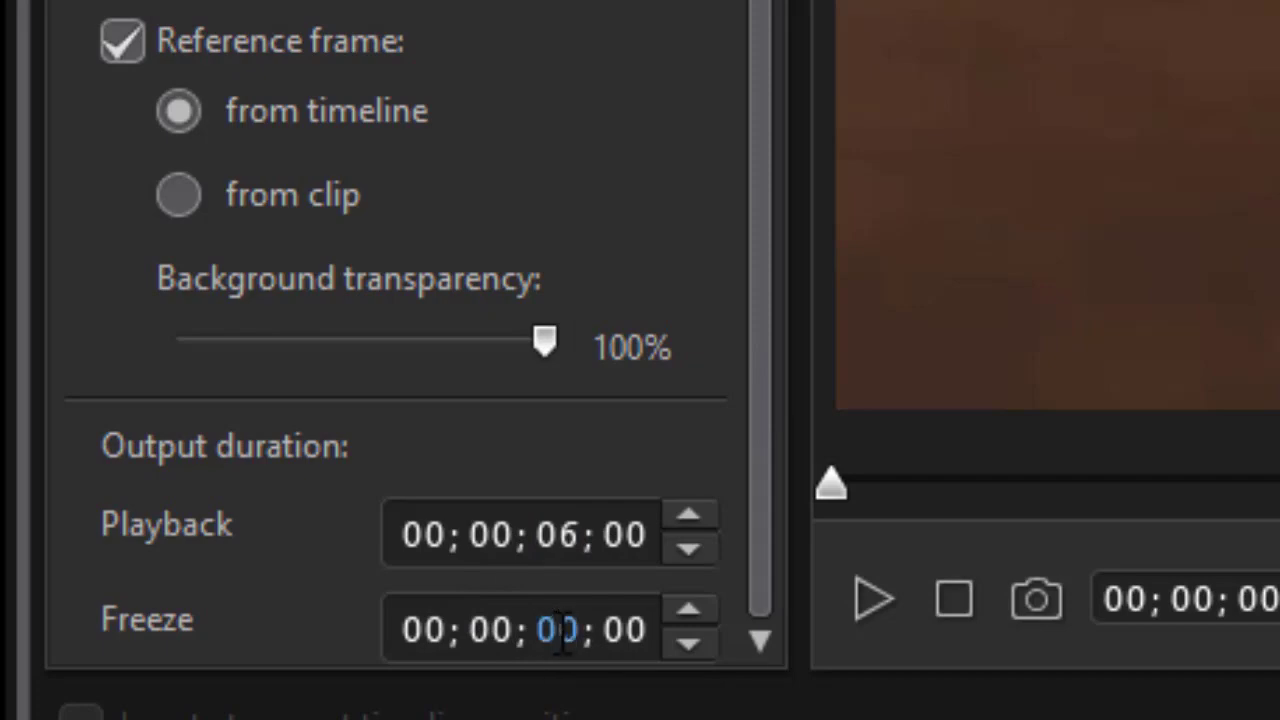
{"action": "type", "text": "10"}
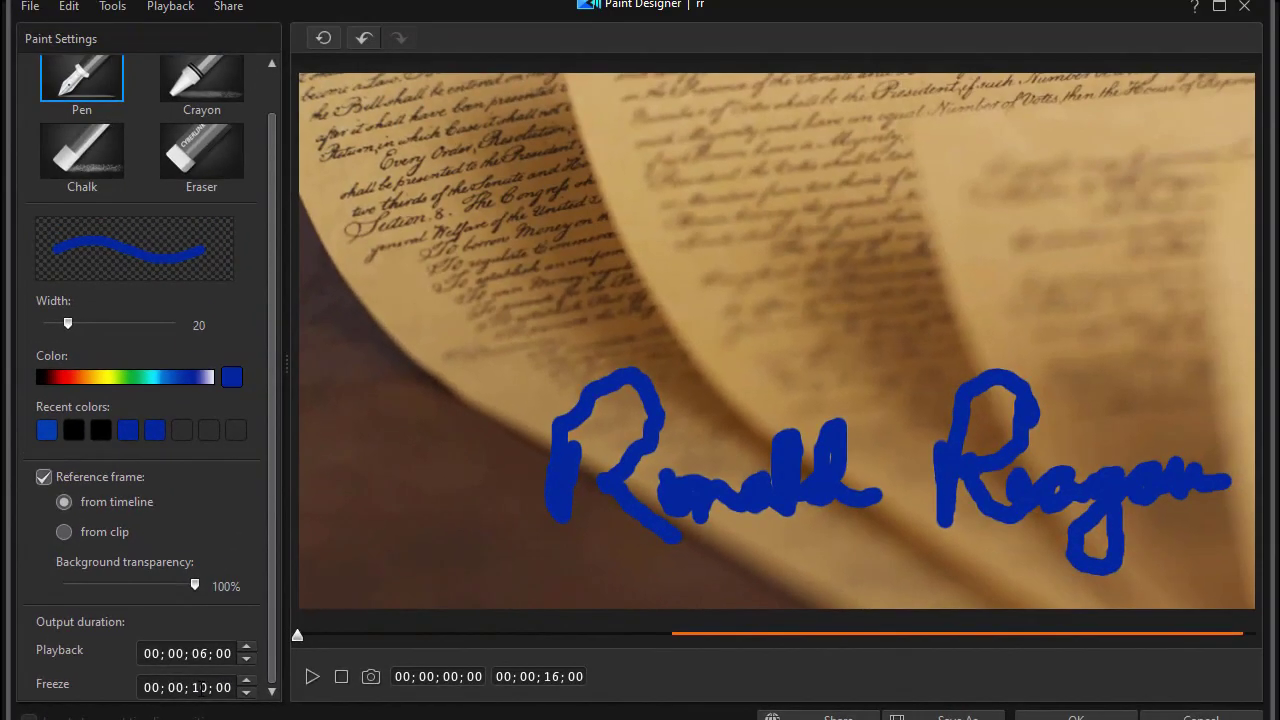
- Apply the new timing, select the rr clip, and play the full movie preview
{"action": "left_click", "coordinate": [1076, 716]}
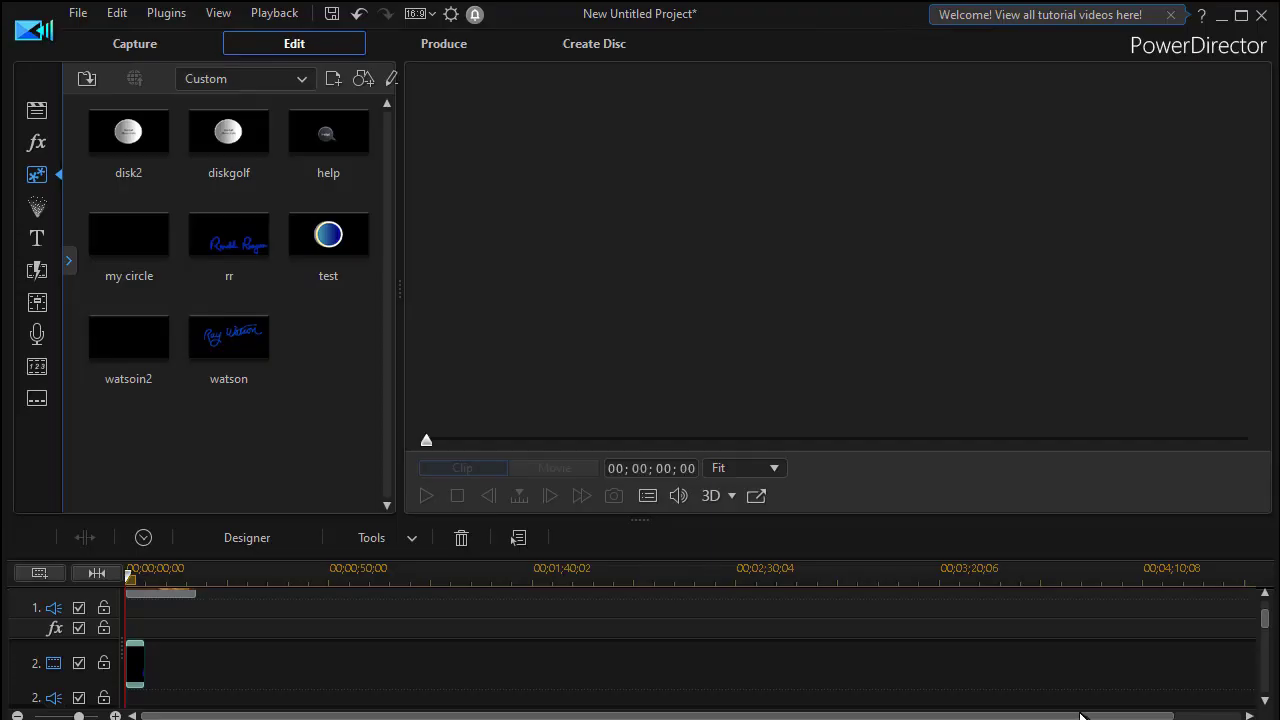
{"action": "left_click", "coordinate": [165, 668]}
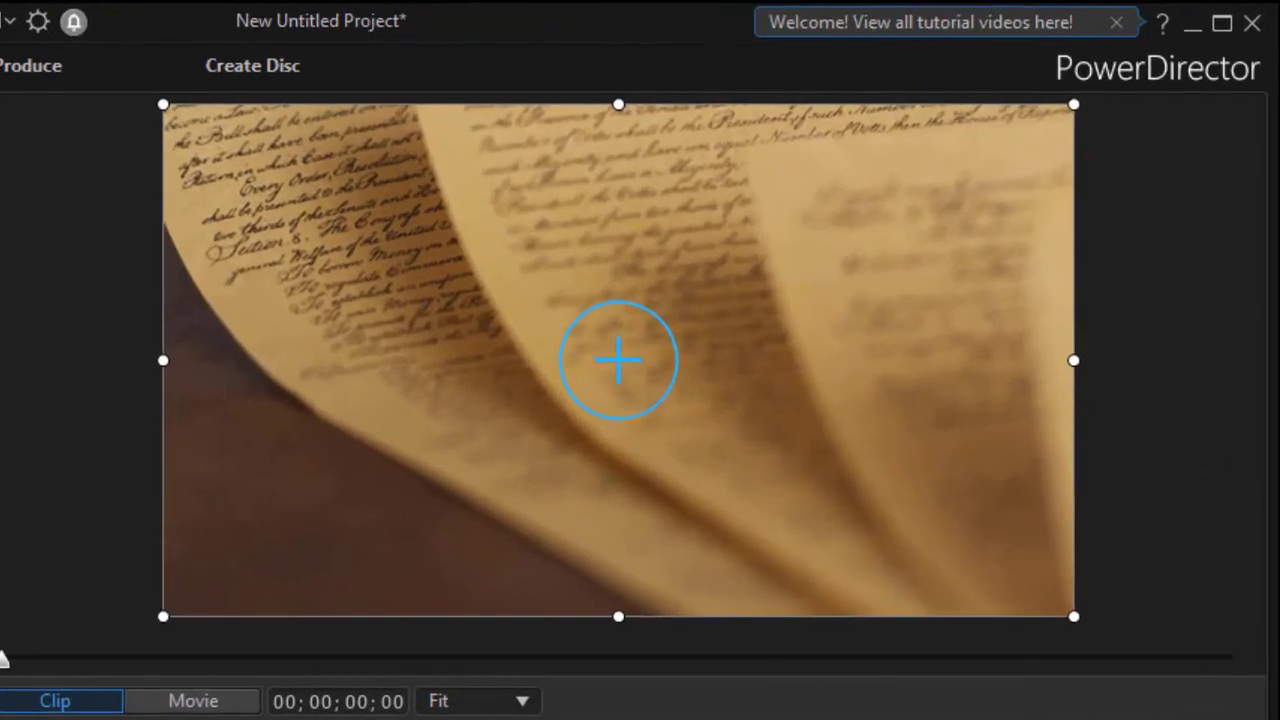
{"action": "left_click", "coordinate": [193, 701]}
{"action": "key", "text": "space"}
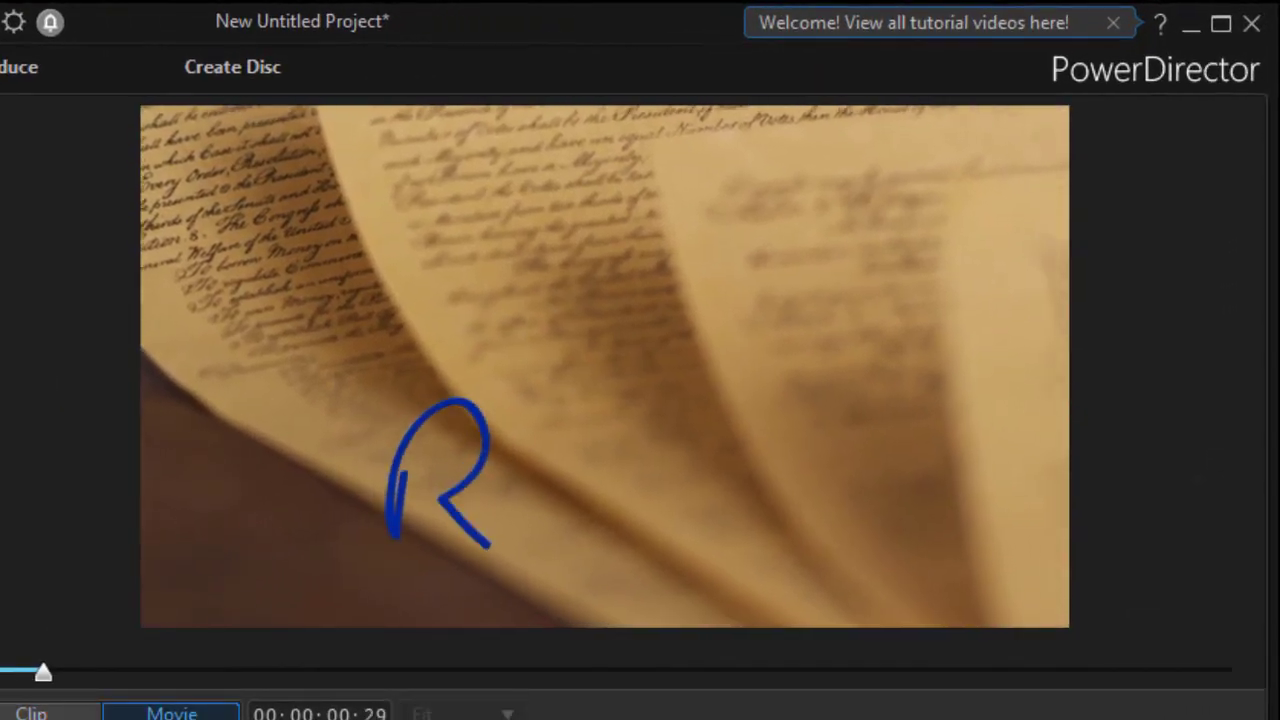